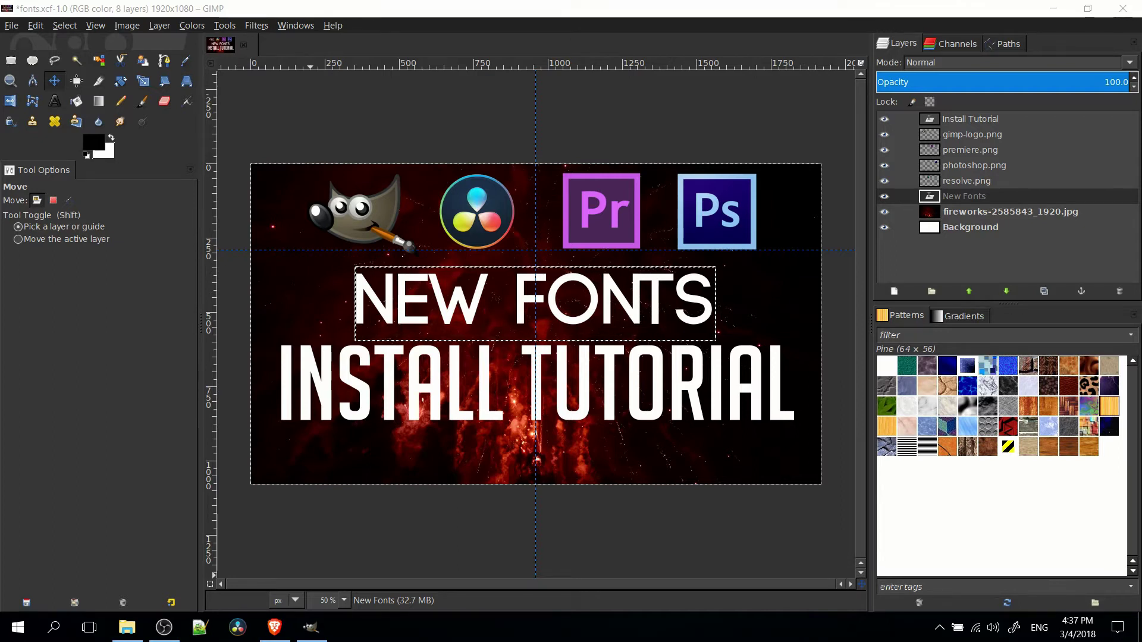
In the browser, open DaFont's Basic > Sans serif category listing via the Serif page.
click(274, 629)
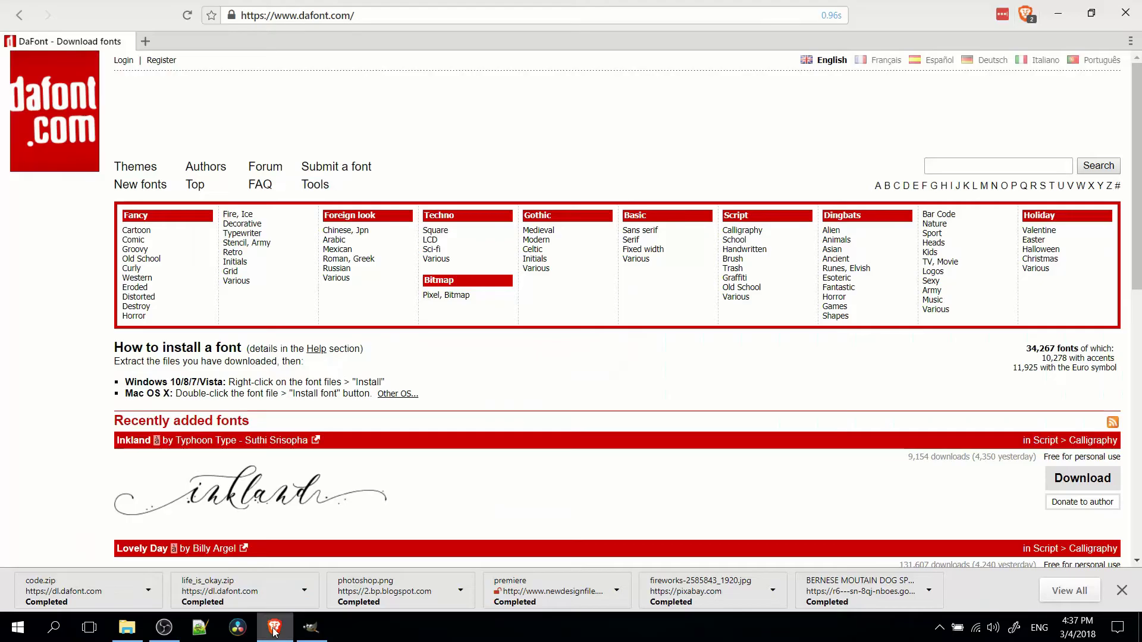
click(655, 240)
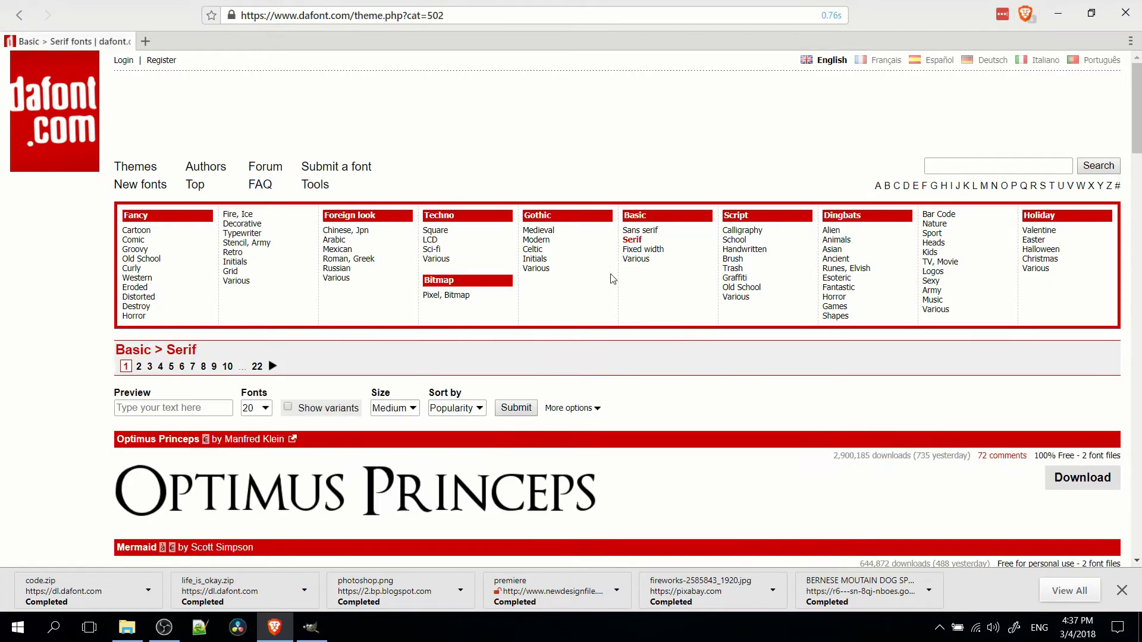
scroll(631, 297, down, 1)
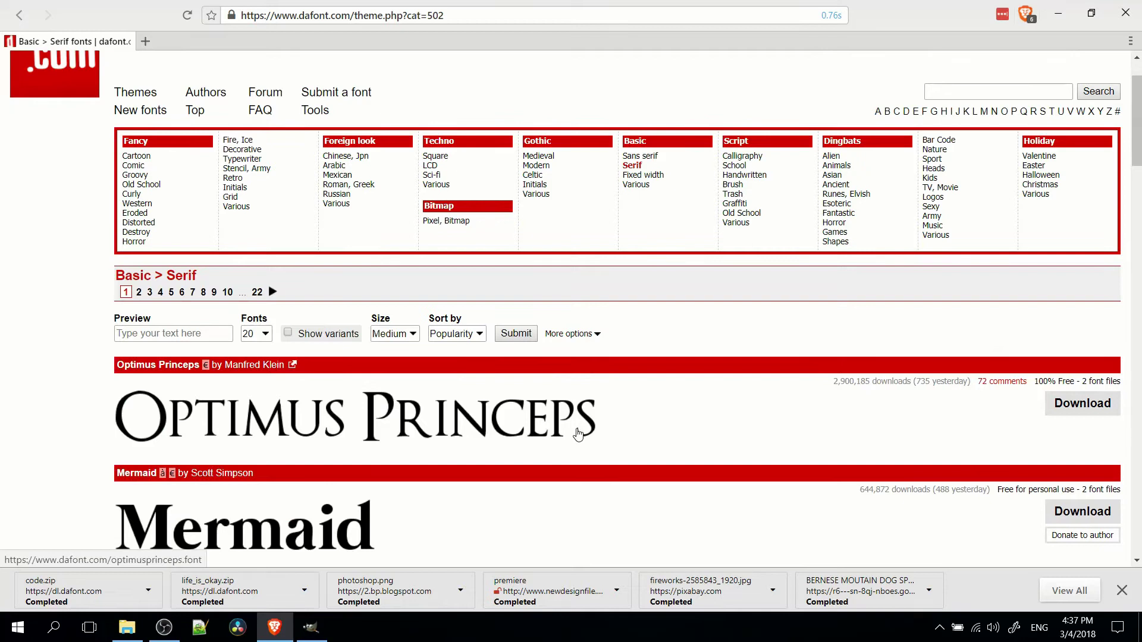
click(676, 161)
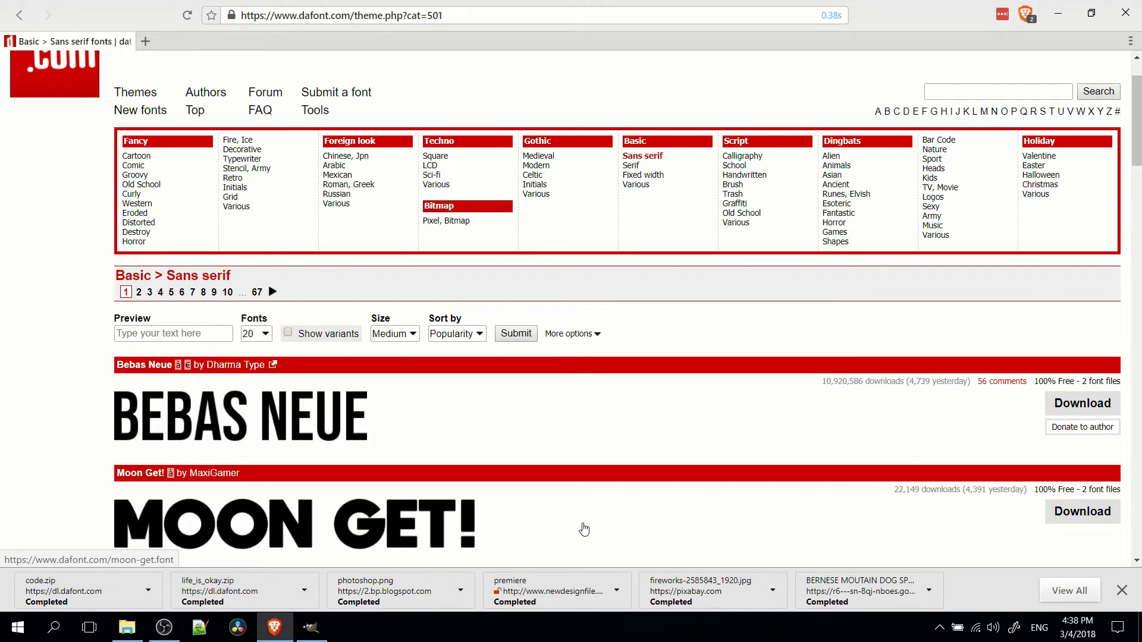
scroll(584, 529, down, 1)
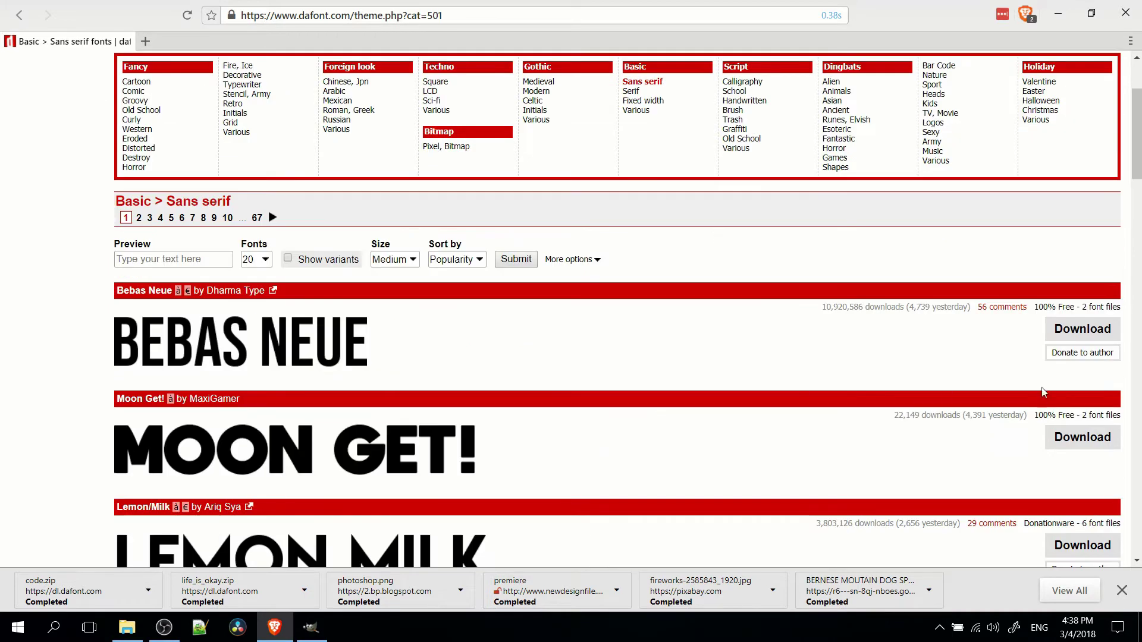
scroll(615, 297, up, 1)
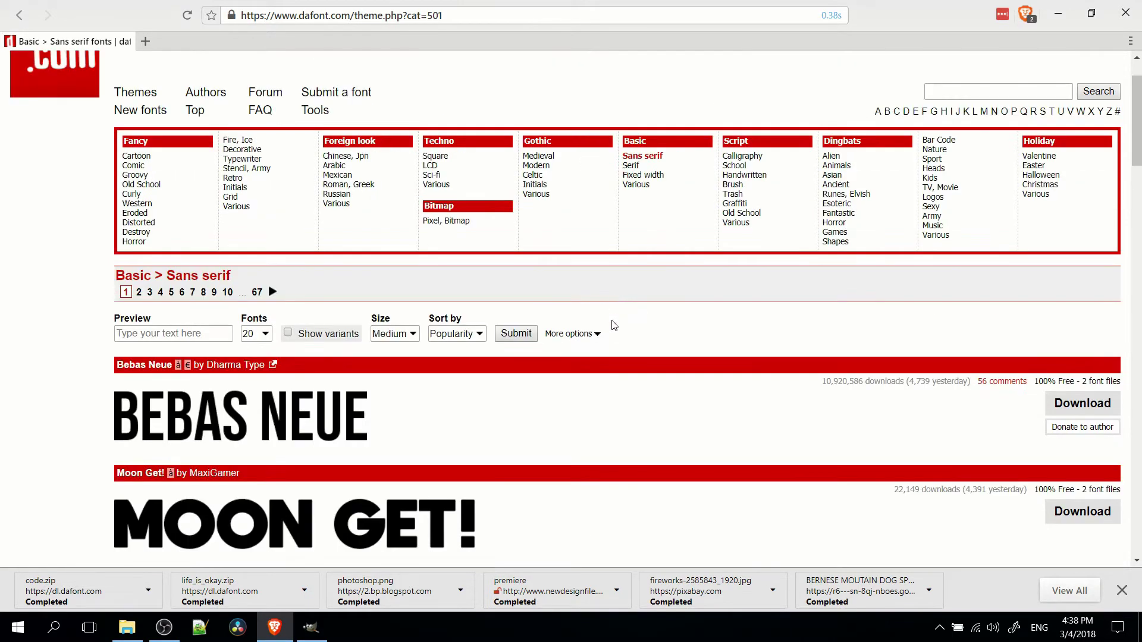
Filter the sans serif fonts to Public domain / GPL / OFL, 100% Free and Donationware licences.
click(598, 334)
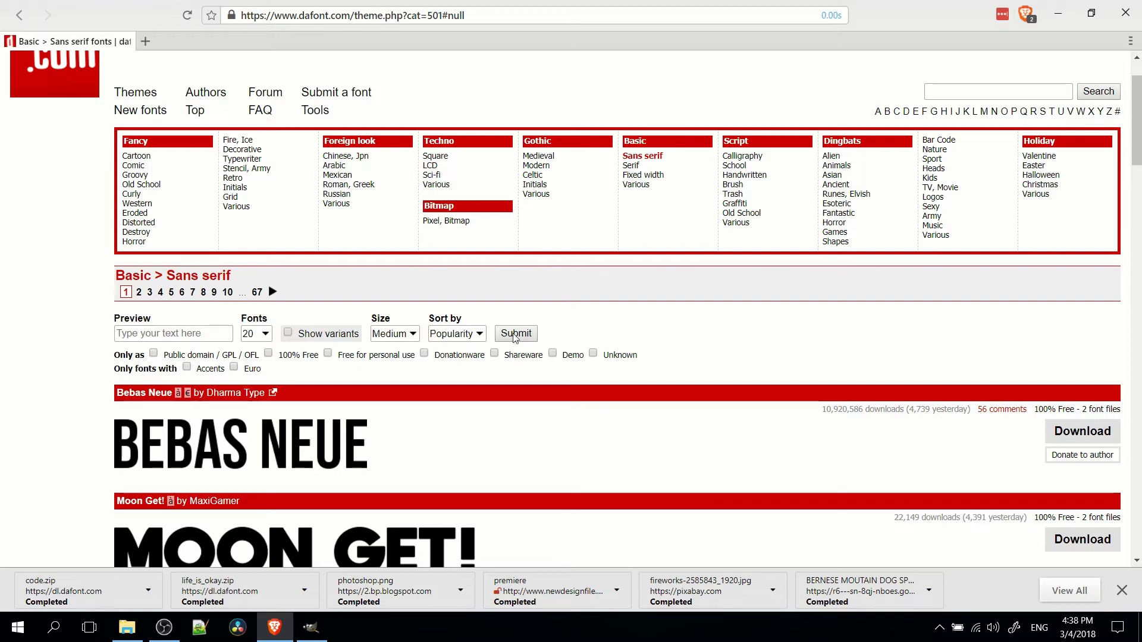
click(208, 356)
click(291, 356)
click(452, 361)
click(352, 359)
click(354, 362)
click(516, 333)
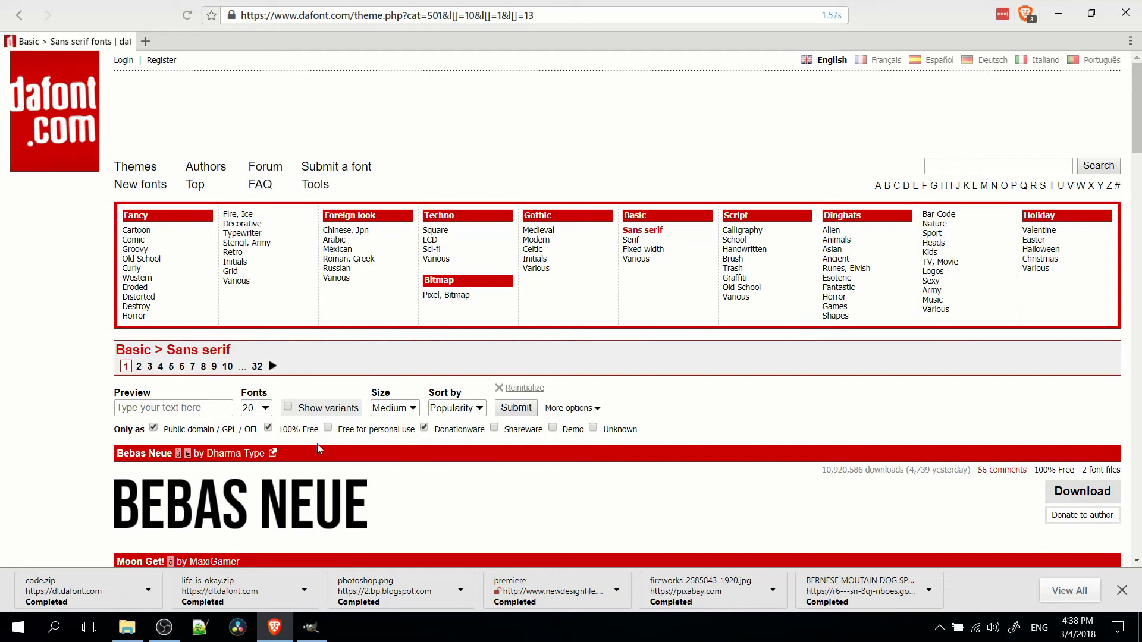
Scroll the filtered sans serif list down until The Bold Font entry shows.
scroll(194, 440, down, 2)
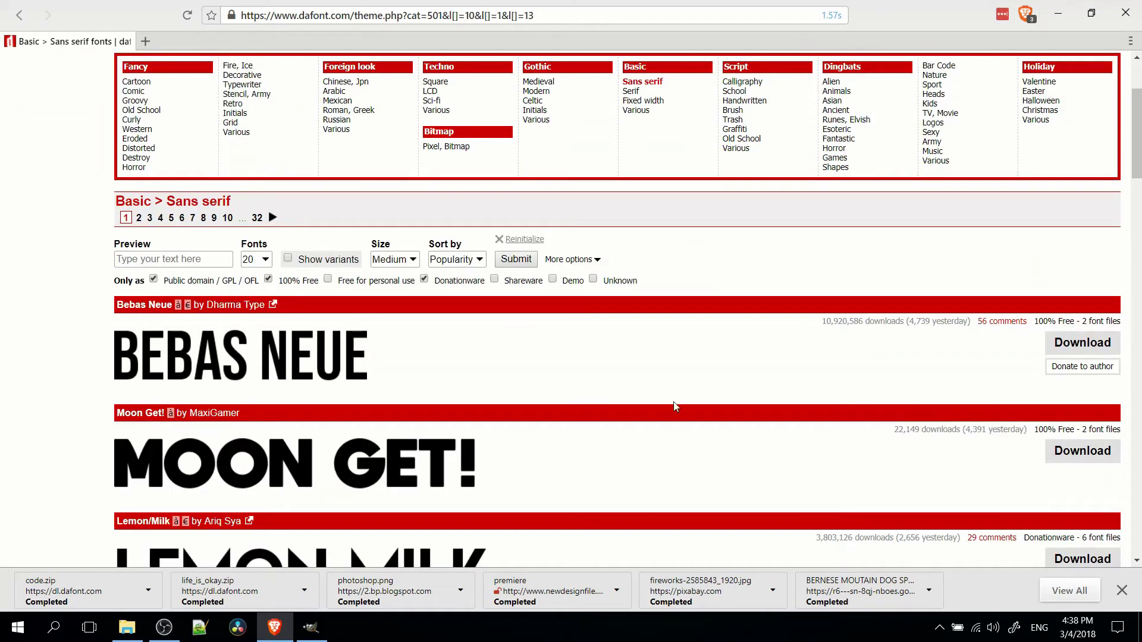
scroll(675, 408, down, 1)
scroll(675, 408, down, 1)
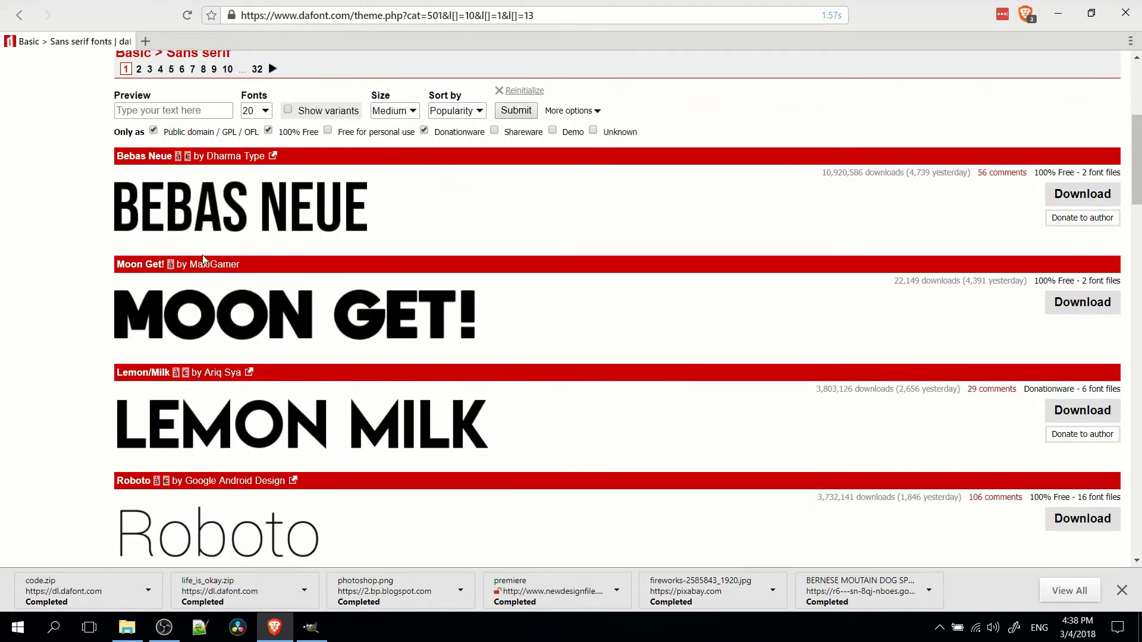
scroll(548, 248, down, 10)
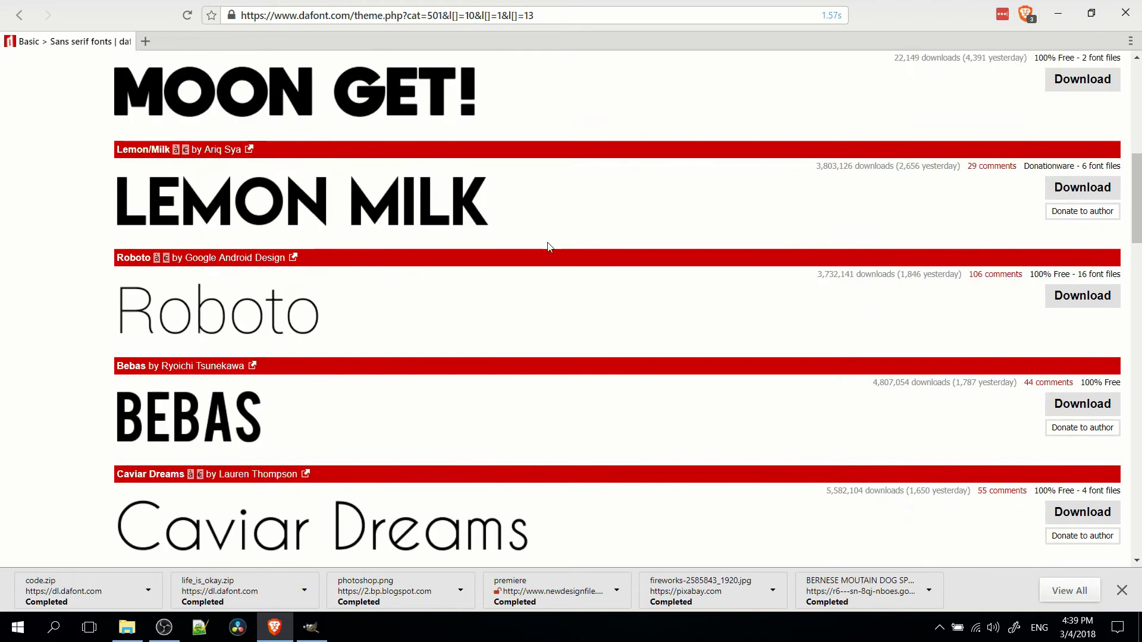
scroll(548, 249, down, 4)
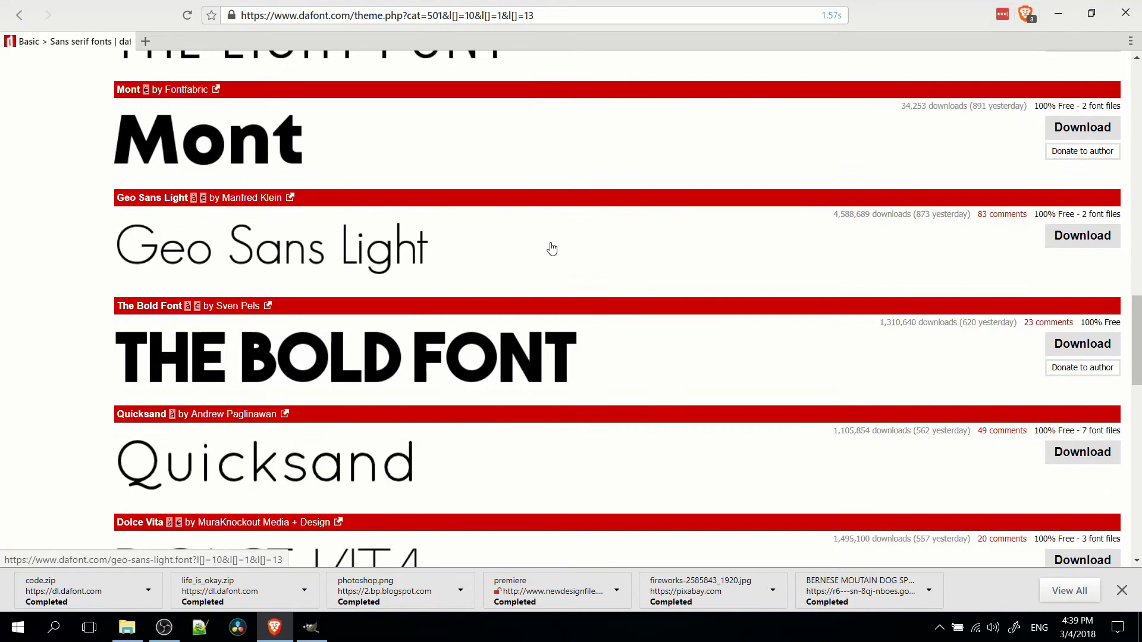
scroll(547, 247, down, 10)
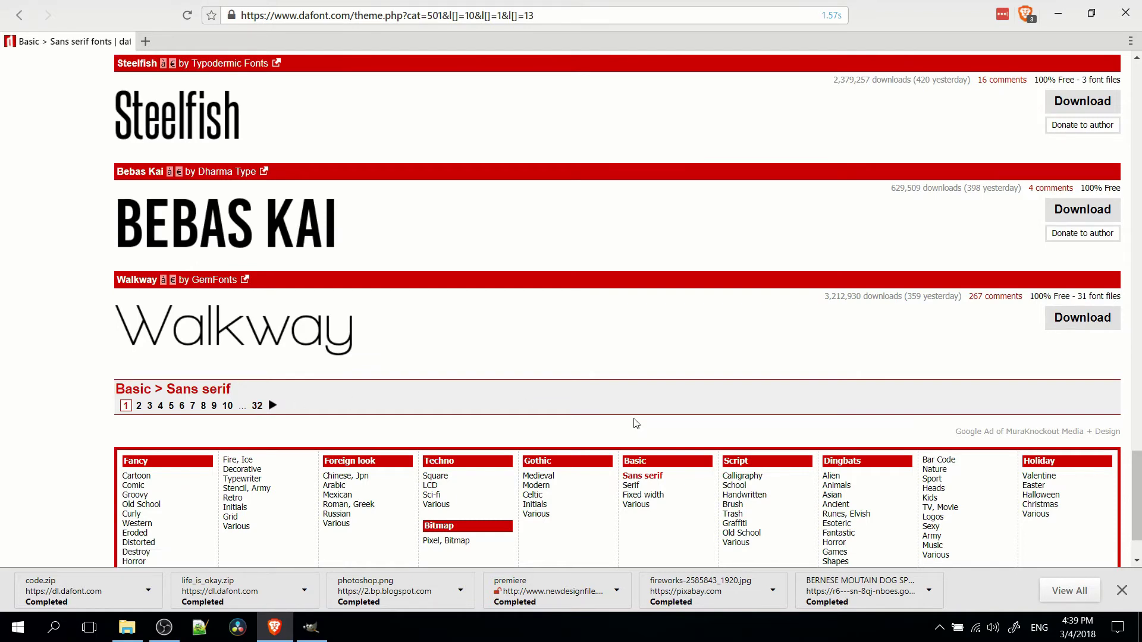
scroll(647, 408, up, 10)
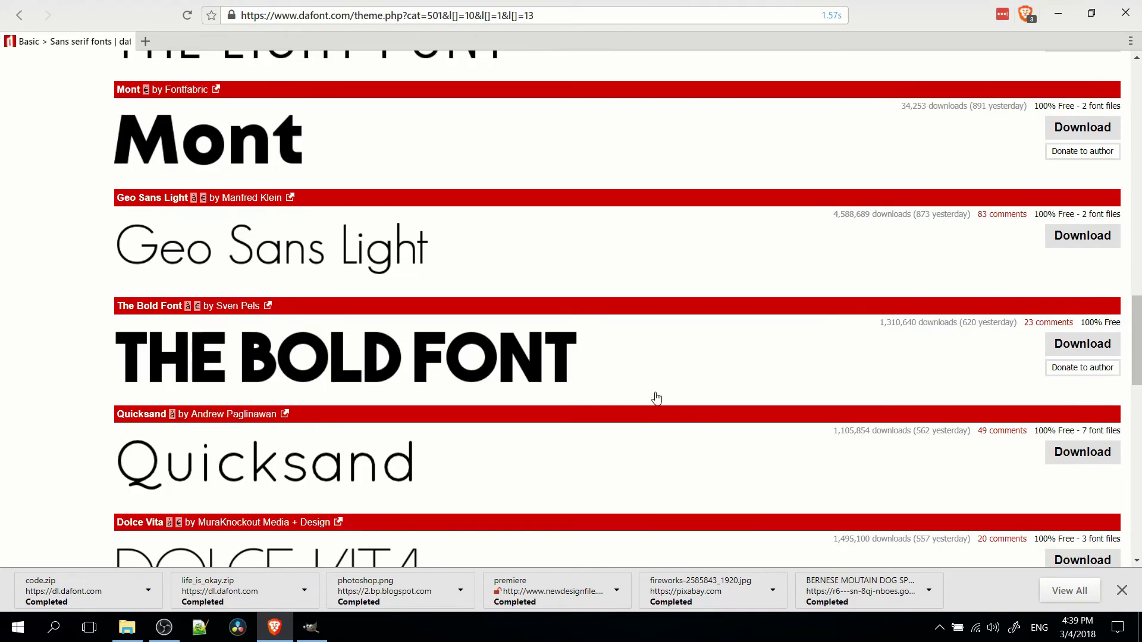
Download the_bold_font.zip to the Desktop and preview theboldfont.ttf from it in 7-Zip.
click(1064, 347)
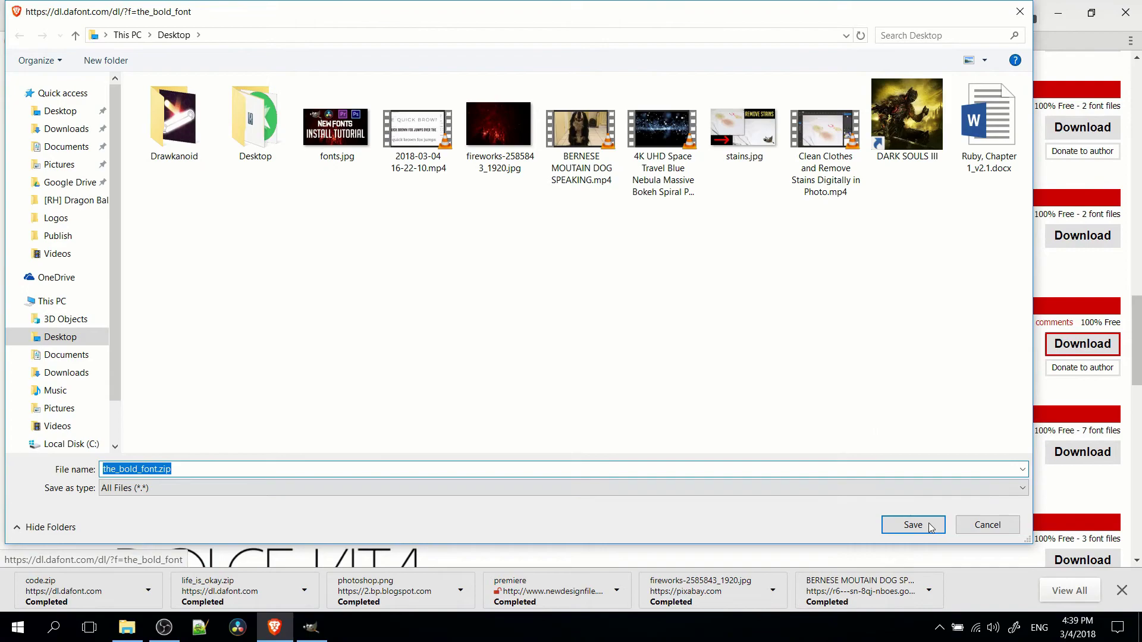
click(913, 526)
key(super+d)
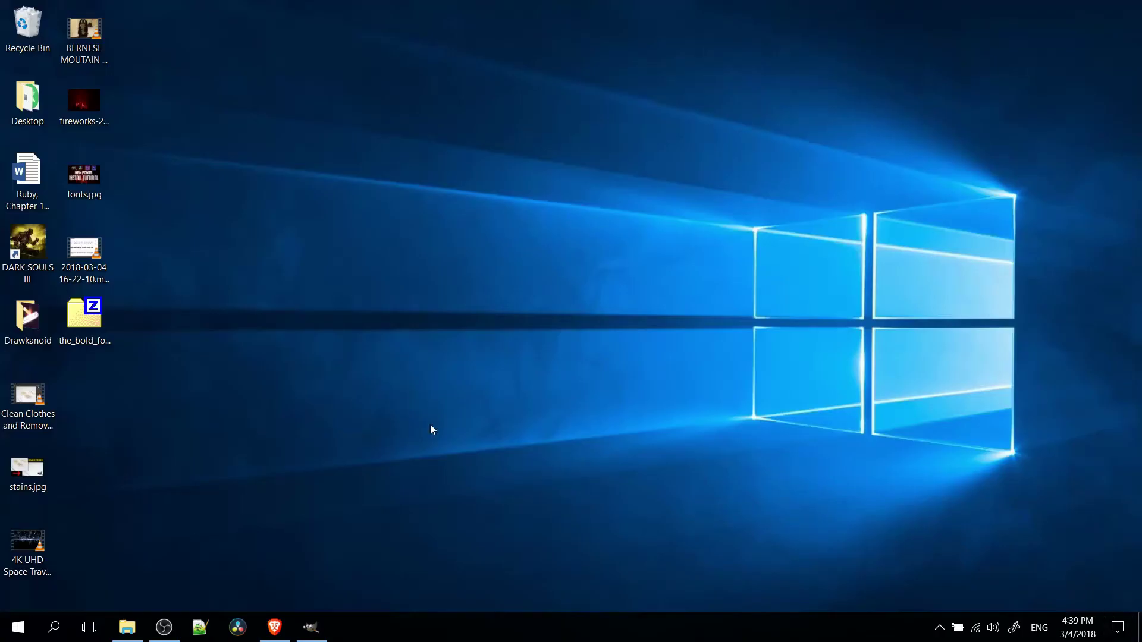
double_click(94, 330)
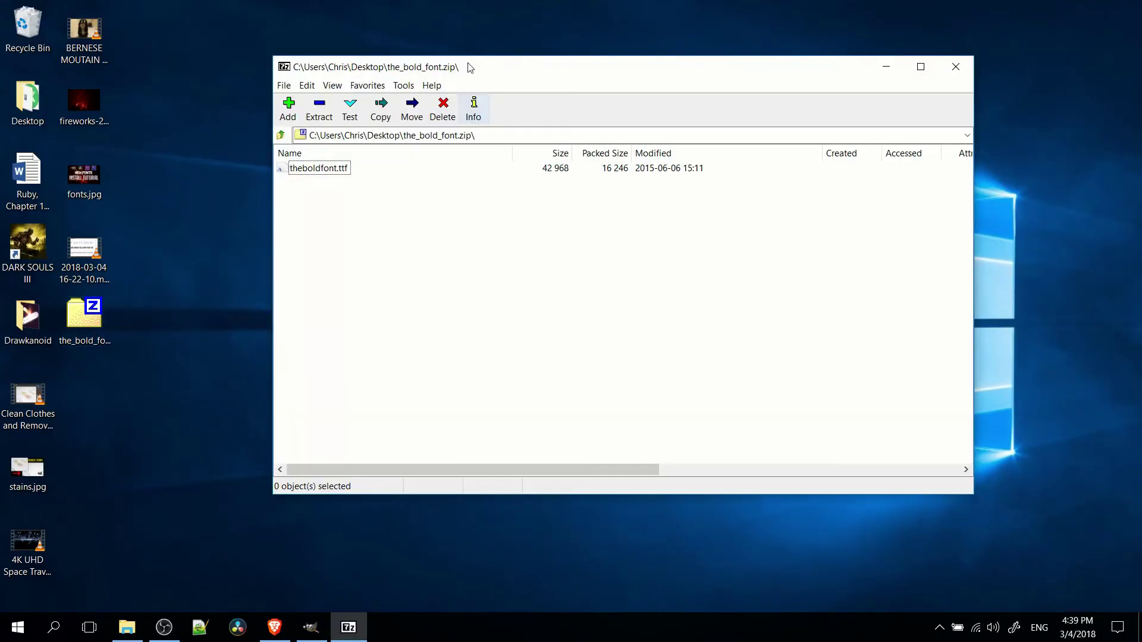
drag(496, 77, 534, 79)
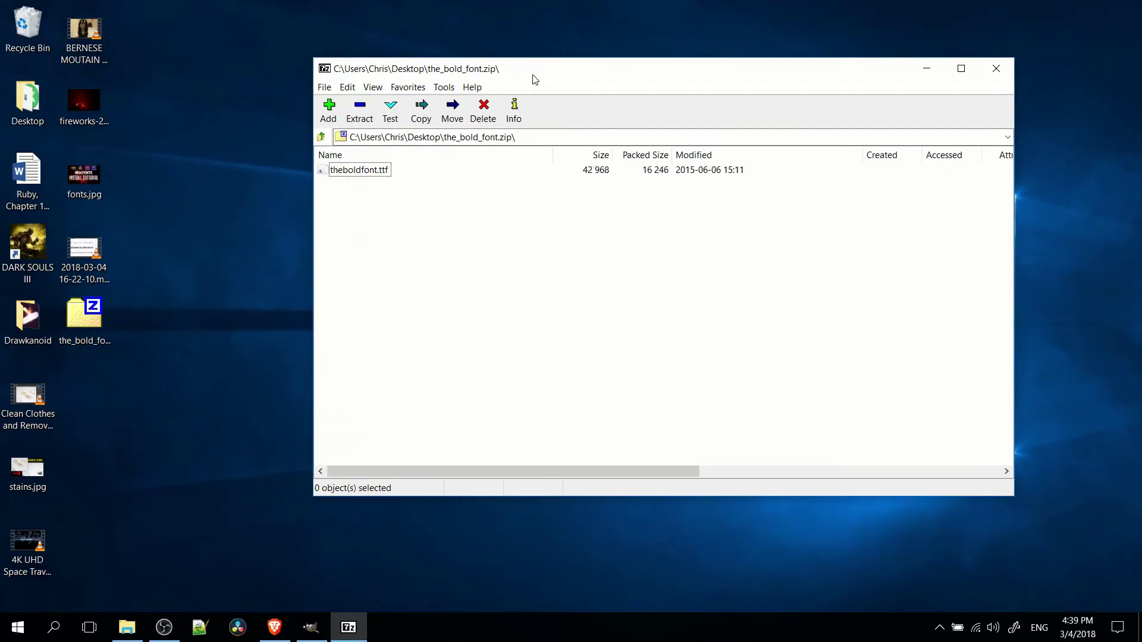
double_click(361, 172)
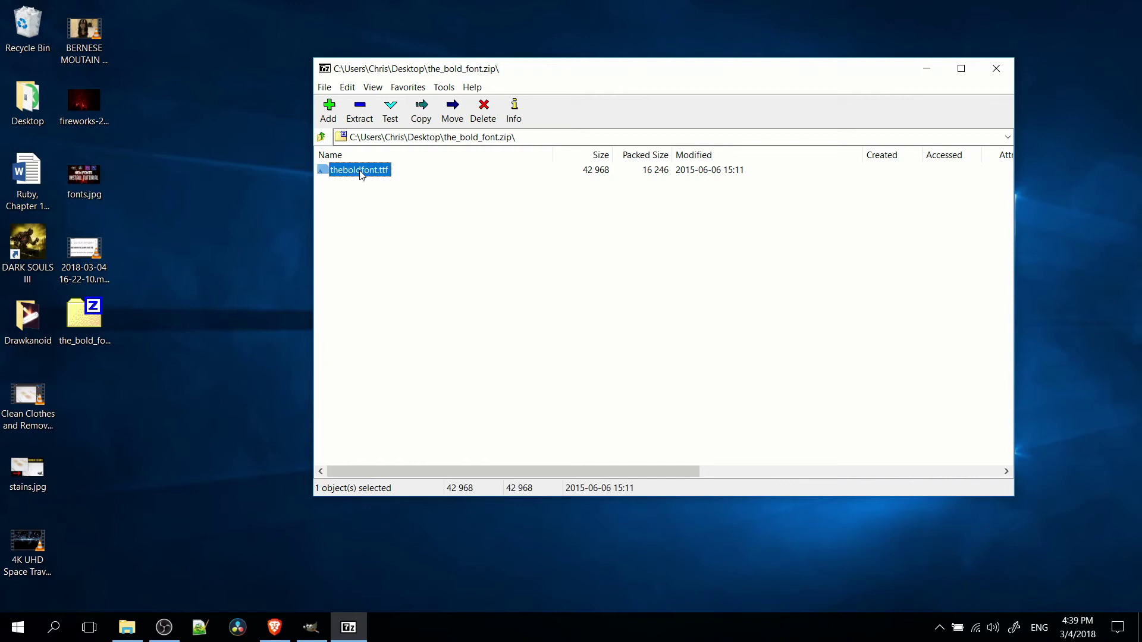
drag(365, 23, 479, 88)
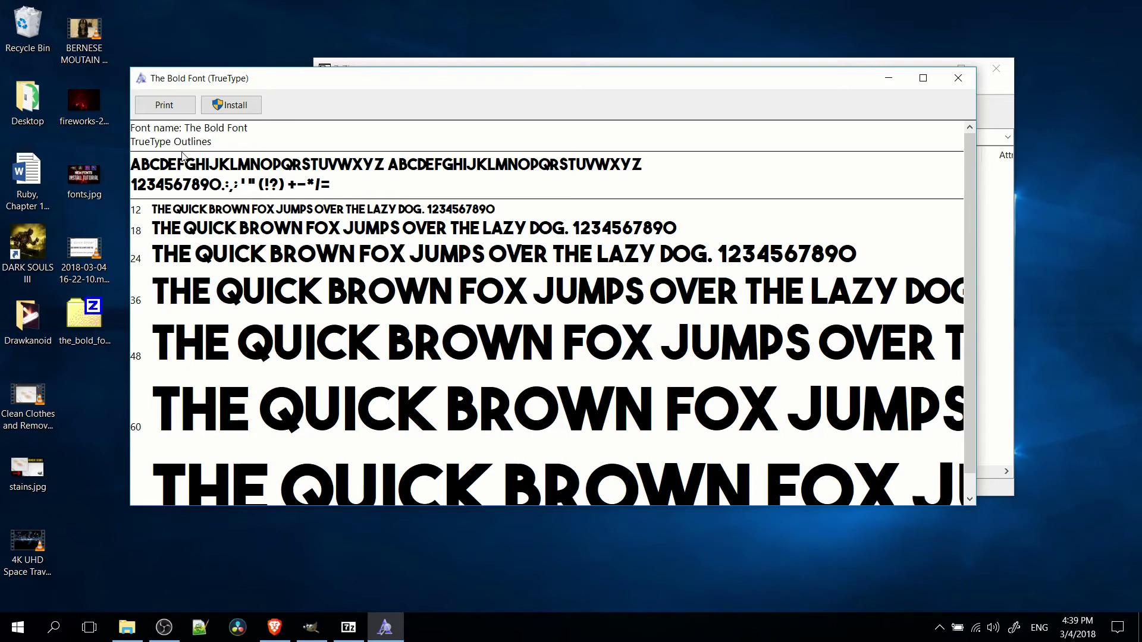
Install The Bold Font, replacing the existing copy, and switch back to GIMP.
click(236, 105)
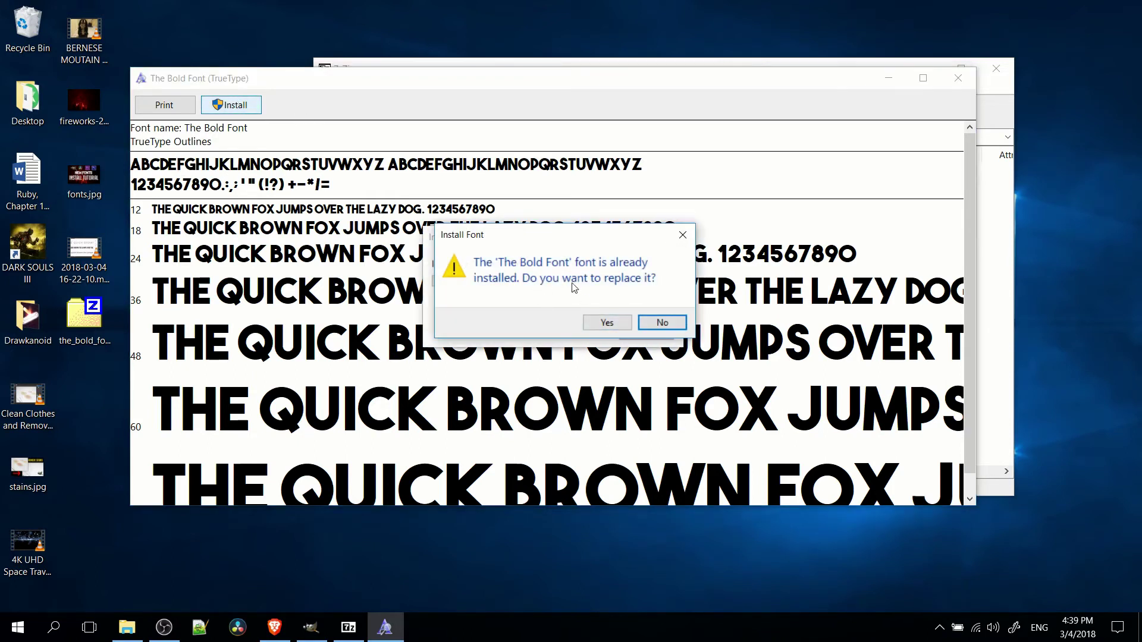
click(607, 323)
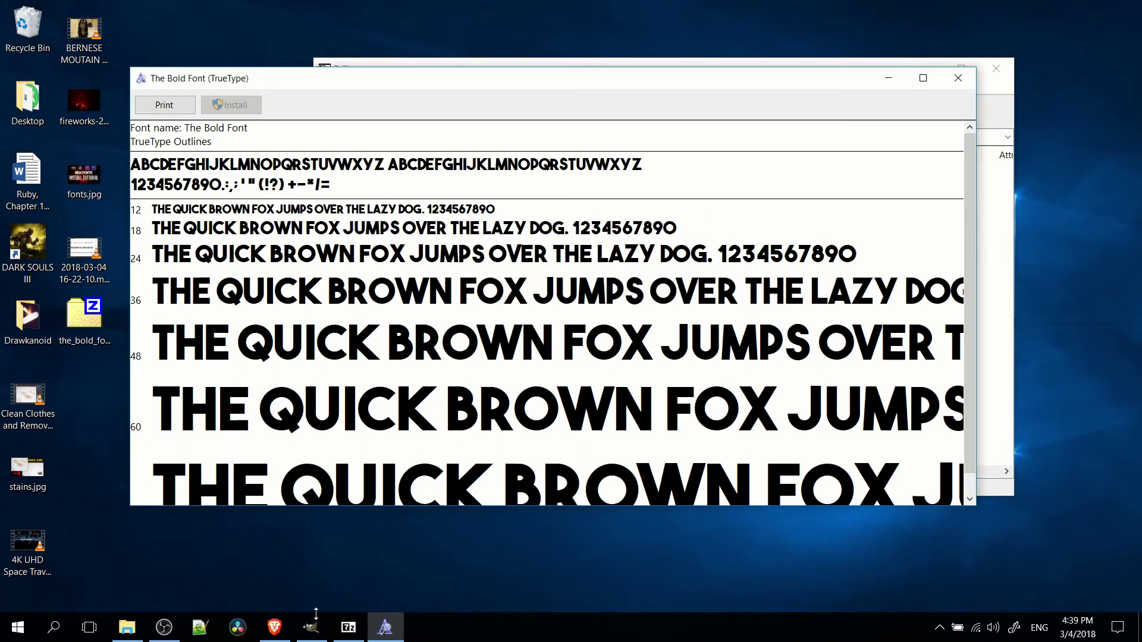
mouse_move(315, 631)
click(309, 545)
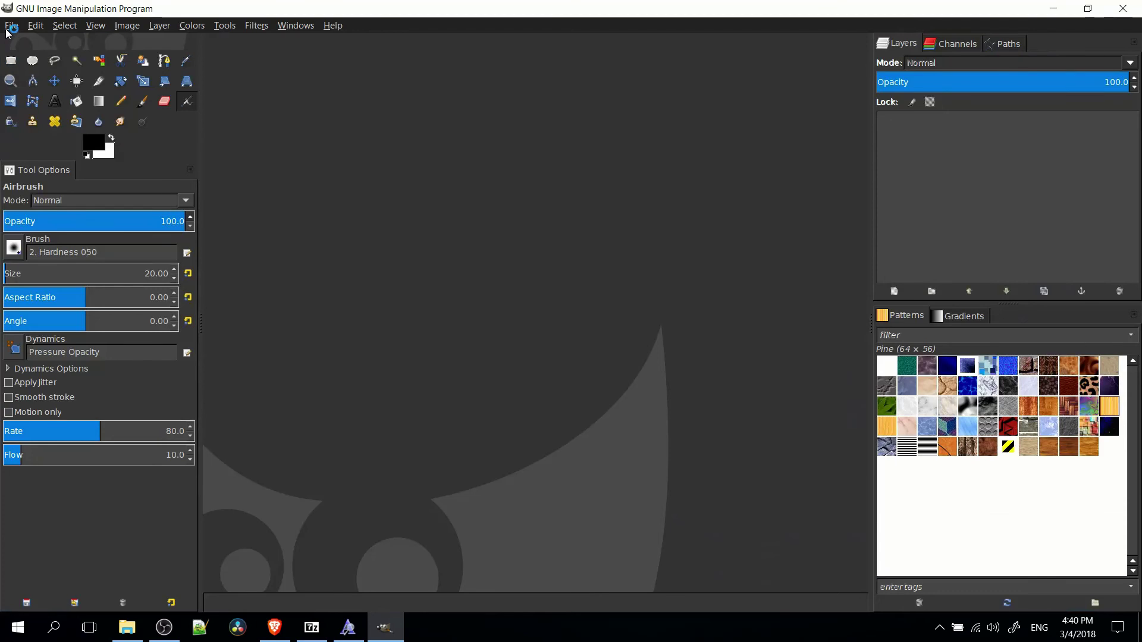
Reopen the fonts.xcf thumbnail from File > Open Recent.
click(10, 25)
mouse_move(46, 115)
click(232, 120)
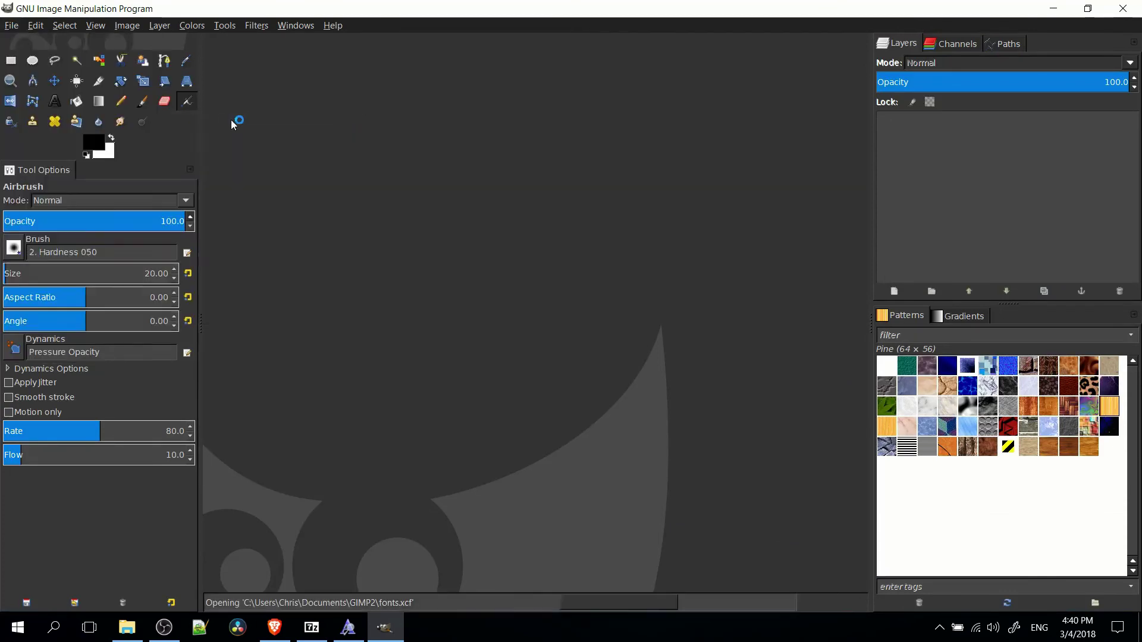
Set the NEW FONTS text to The Bold Font and nudge it slightly left to re-centre.
key(t)
triple_click(588, 312)
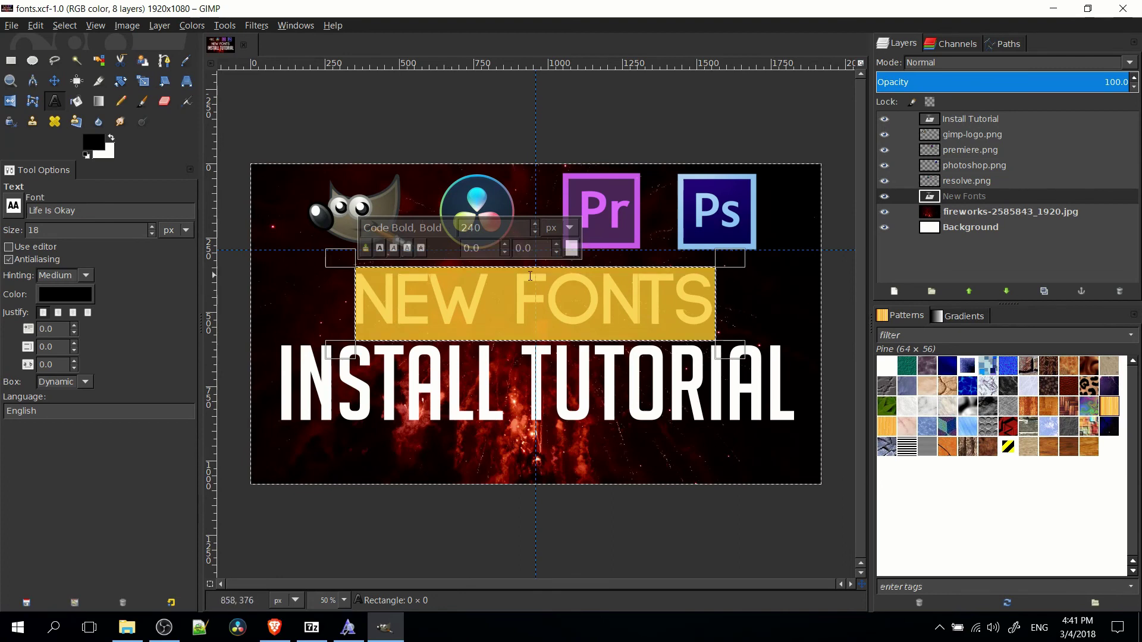
click(404, 227)
text(The)
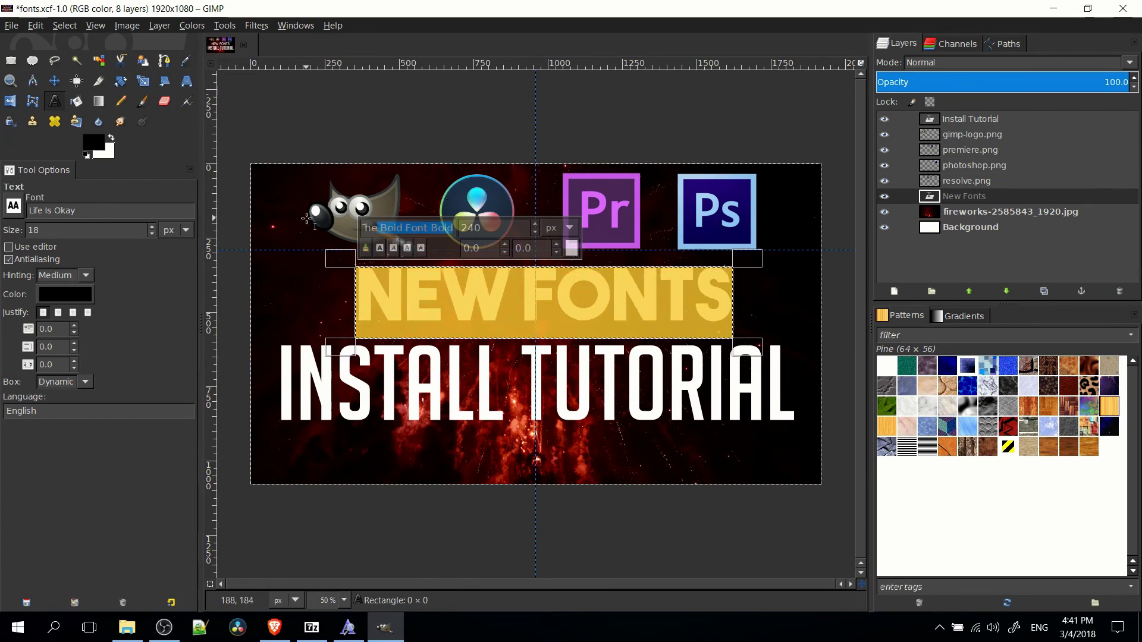
key(Return)
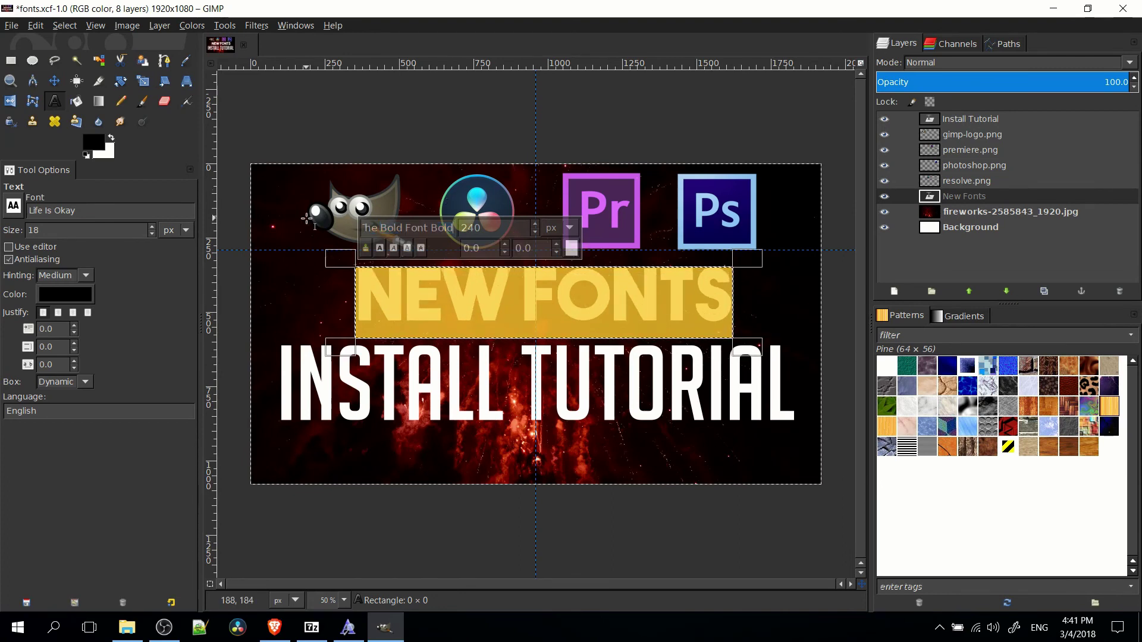
click(55, 80)
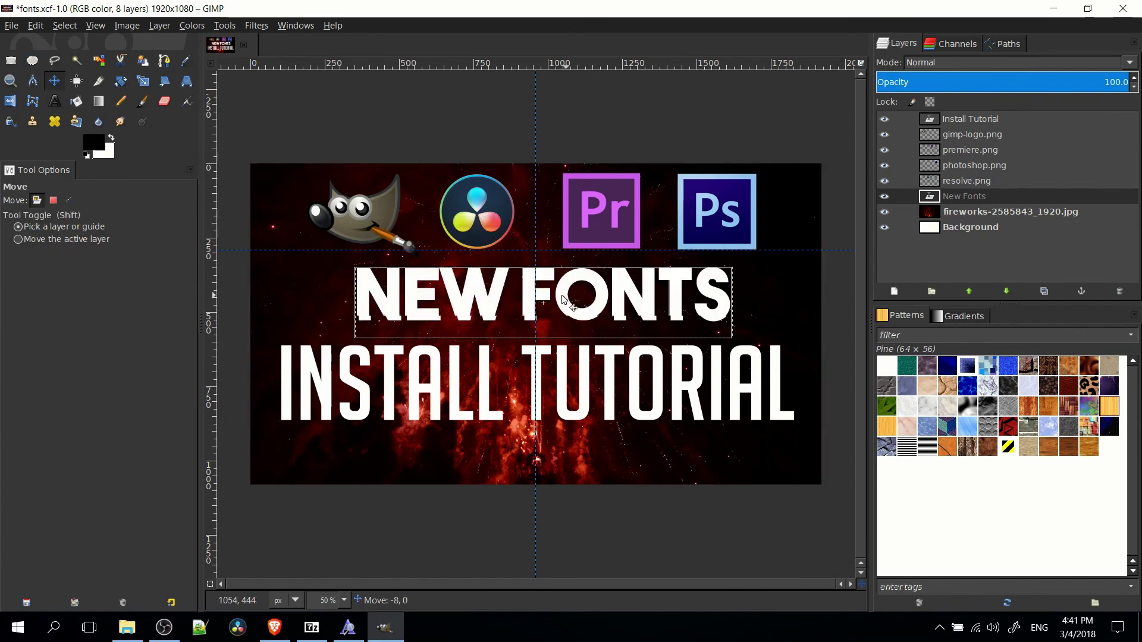
drag(563, 298, 549, 305)
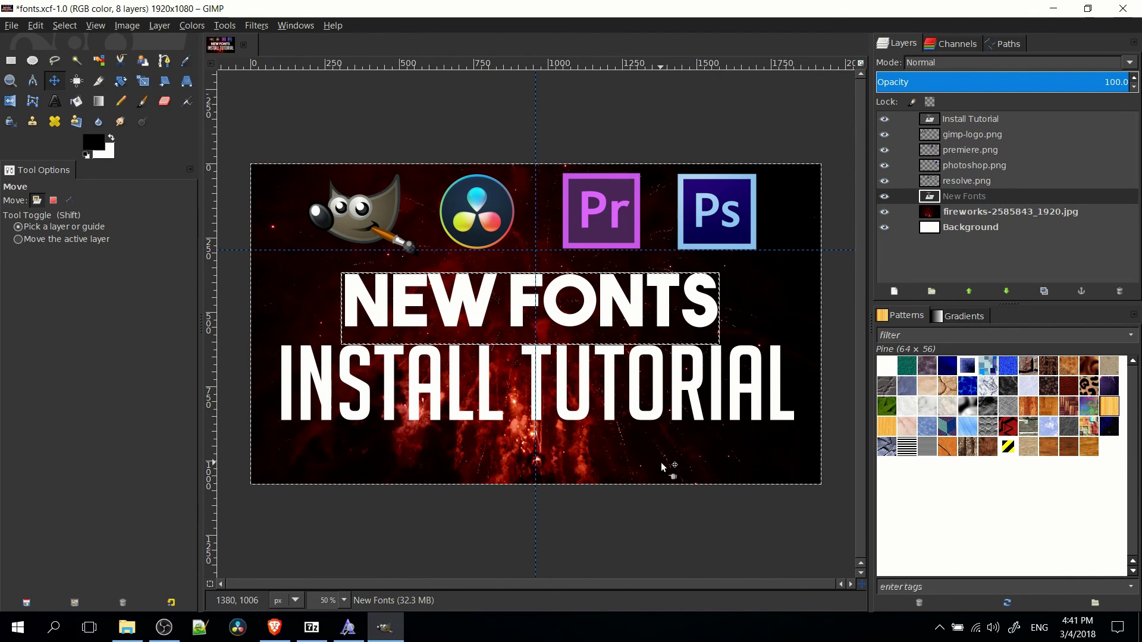